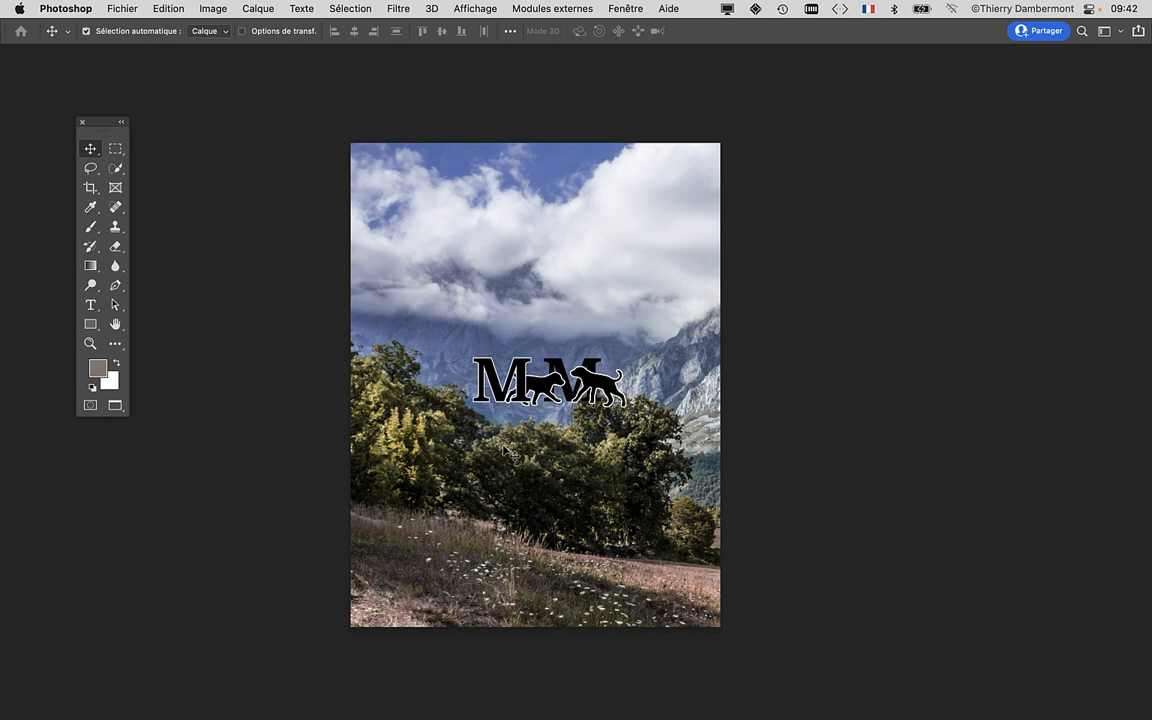
- Switch to Illustrator to view the MM dog logo in pictogramme - 03.ai
key("super+Tab")
key("super+Tab")
key("super+Tab")
key("super+Tab")
key("super+Tab")
key("super+Tab")
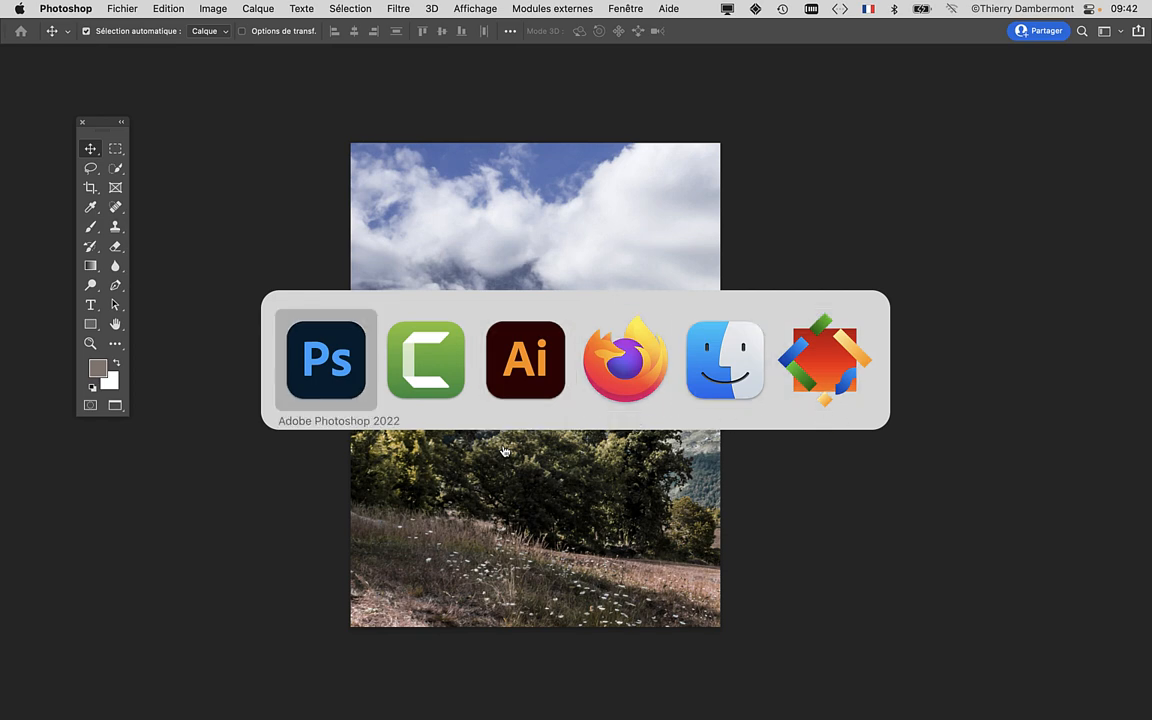
key("super+Tab")
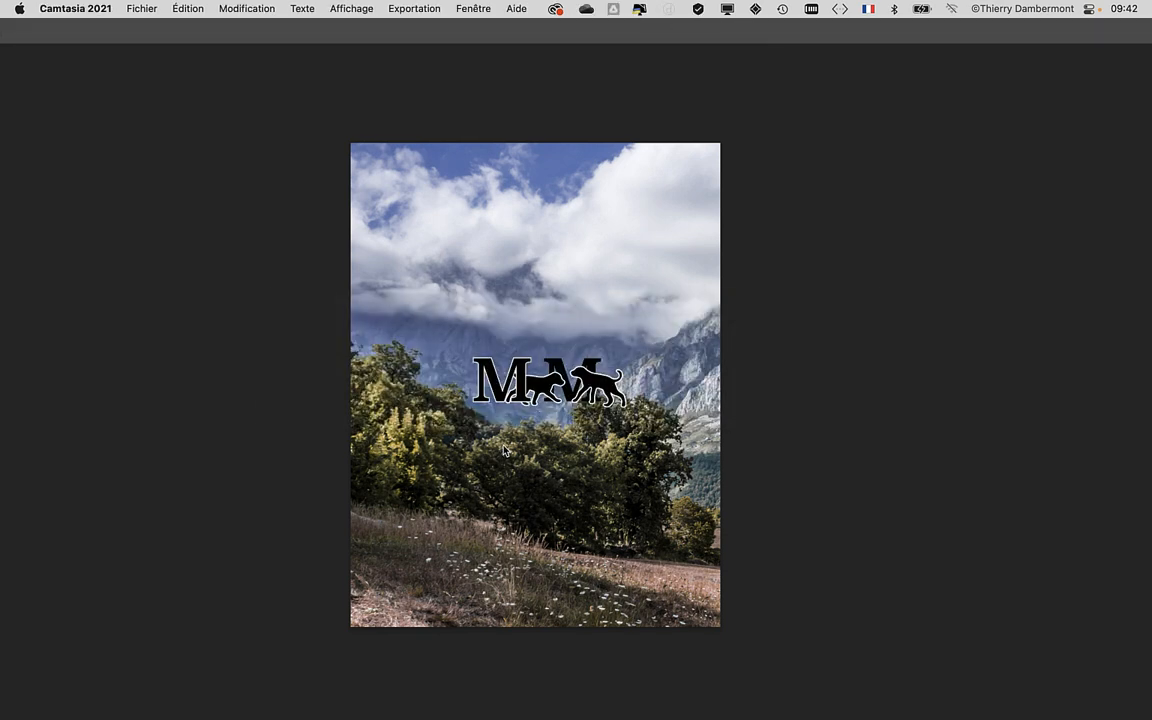
key("super+Tab")
key("super+Tab")
key("super+Tab")
key("super+Tab")
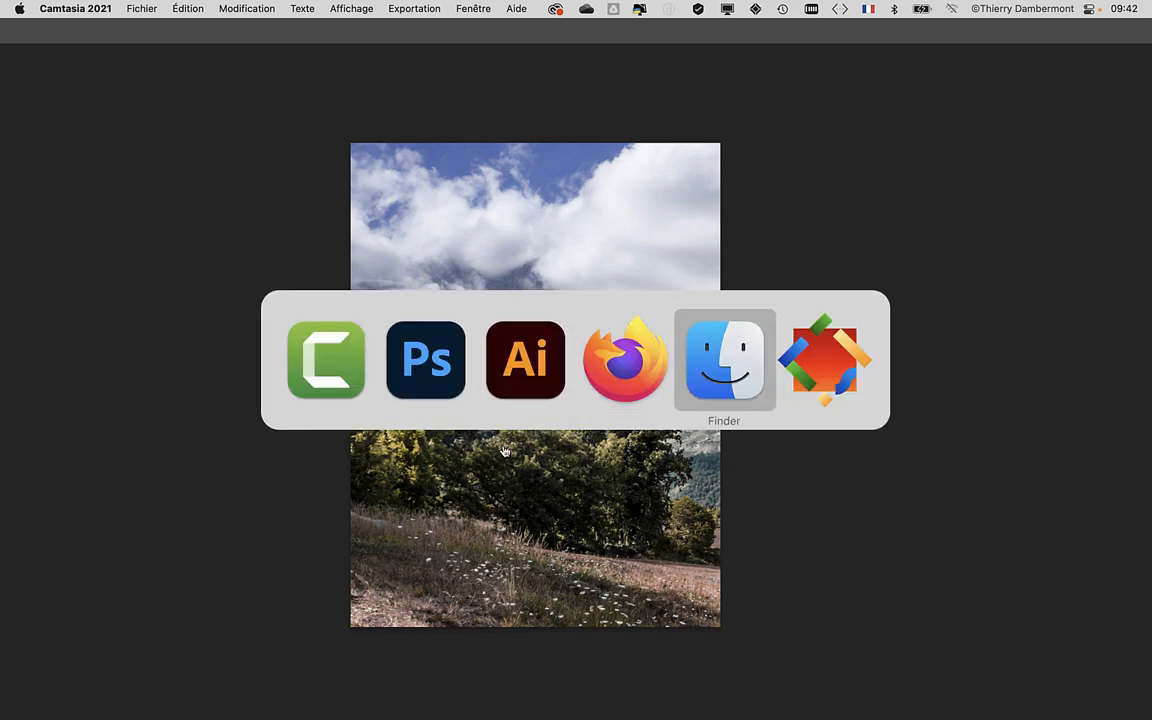
key("super+Tab")
key("super+Tab")
key("super+Tab")
key("super+Tab")
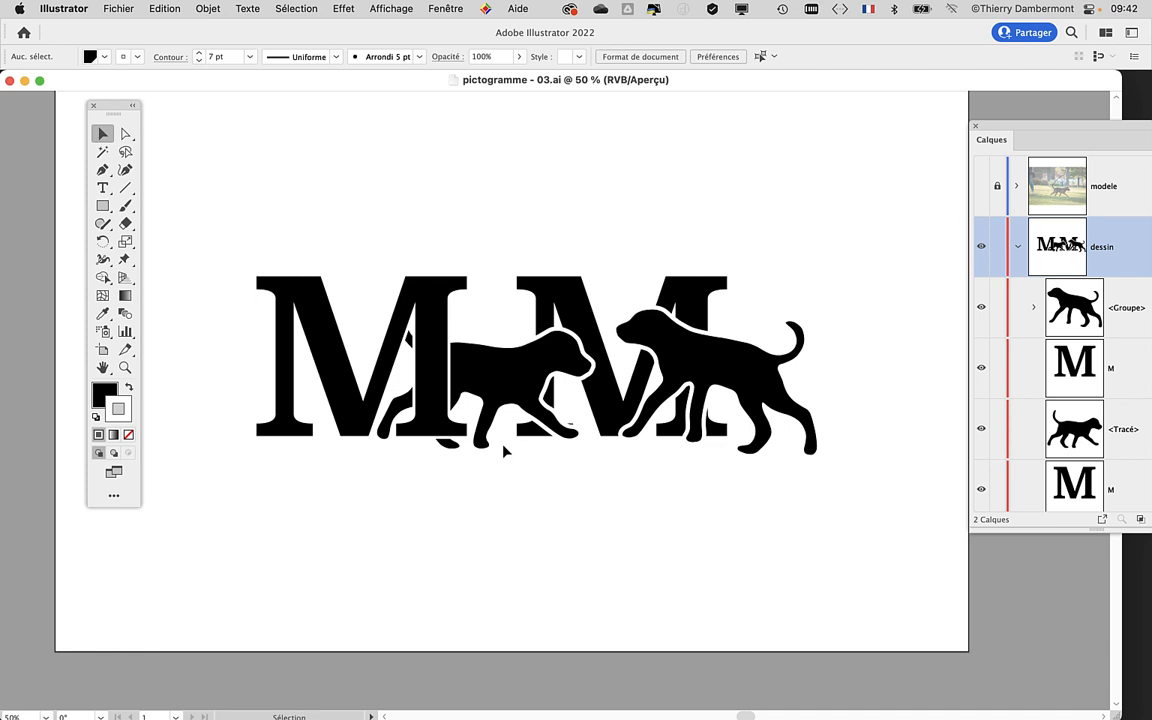
- Return to Photoshop and examine closely the white outlines of the MM dog logo over the mountain photo
key("super+Tab")
key("super+Tab")
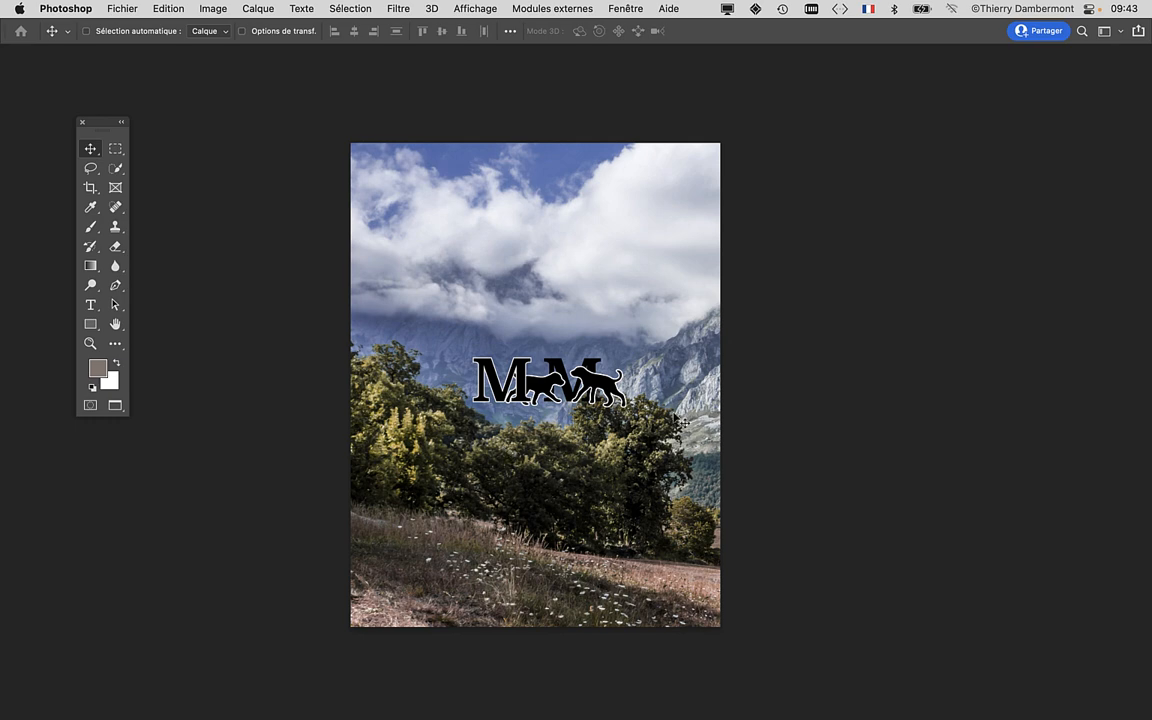
scroll(552, 398, "up", 3)
scroll(554, 398, "up", 5)
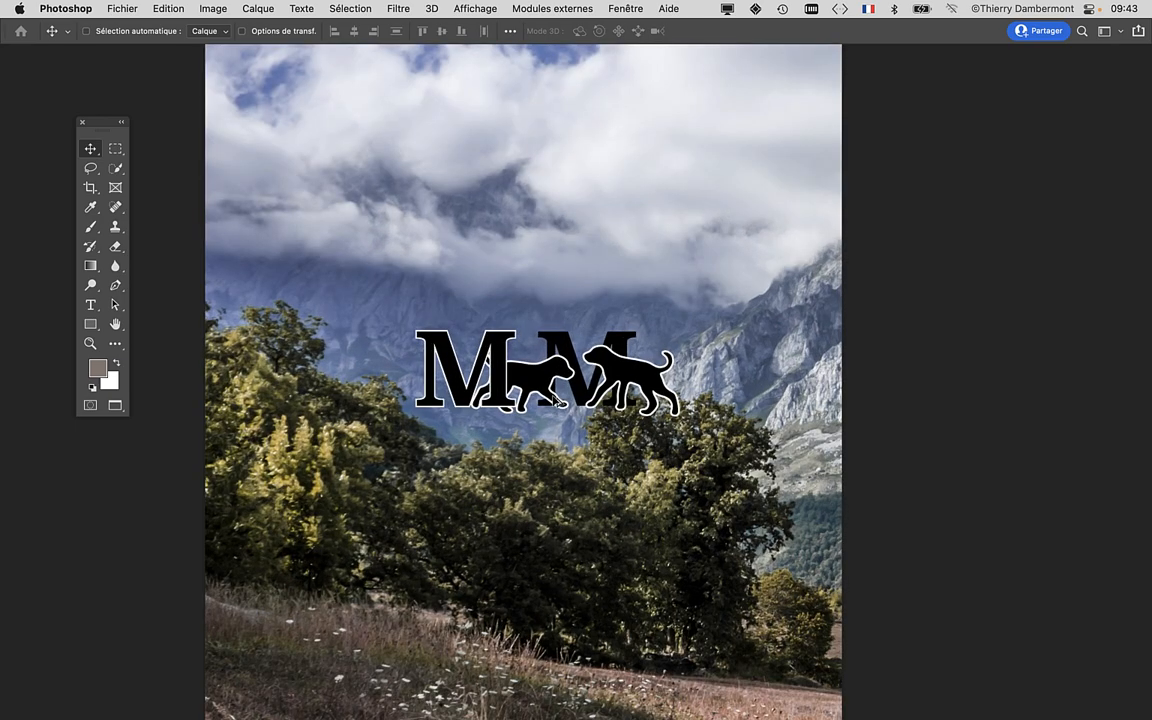
scroll(554, 398, "up", 3)
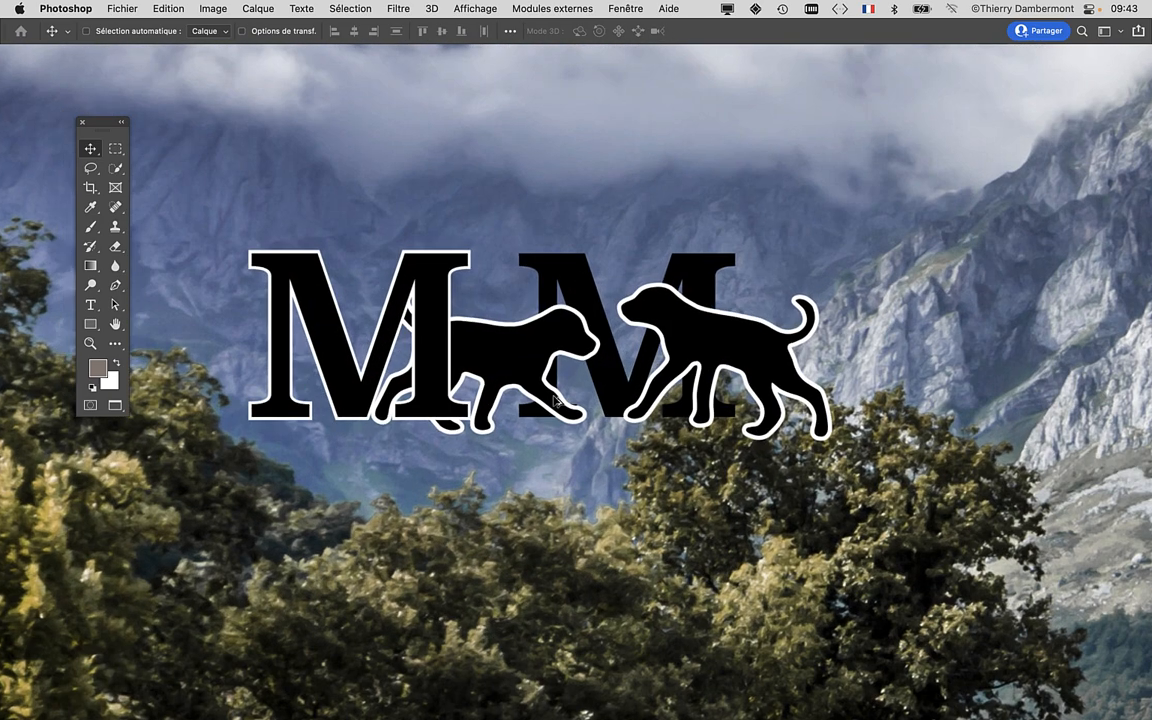
left_click_drag(638, 453, 685, 519)
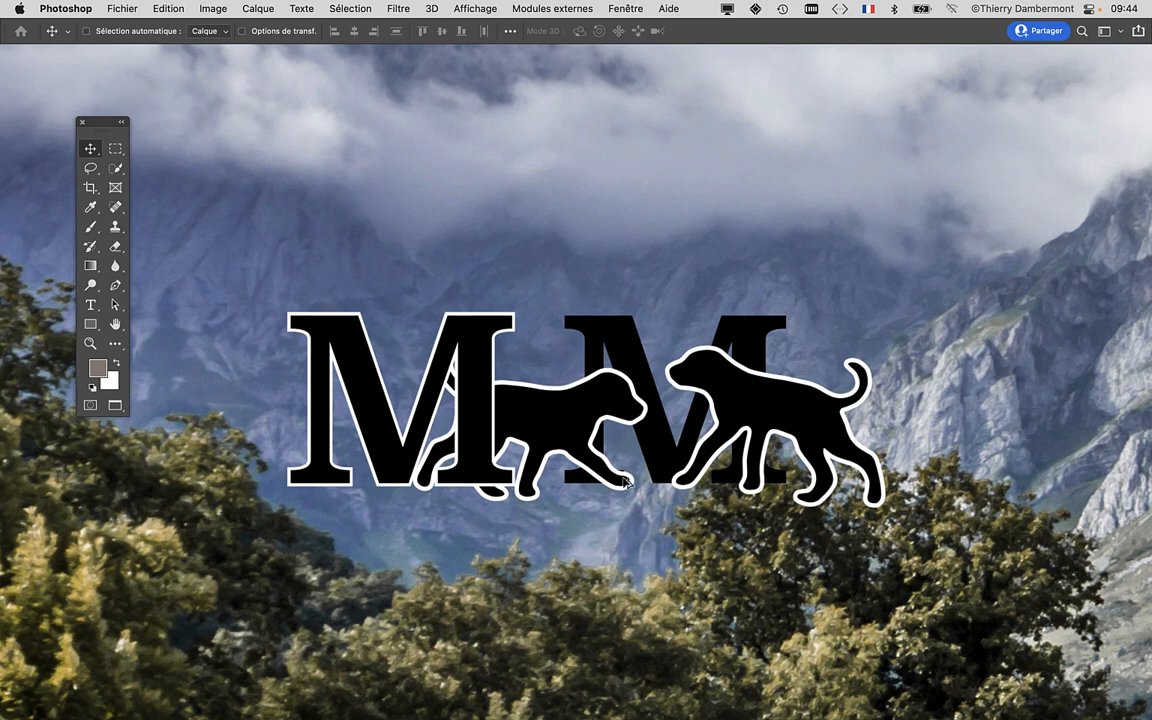
scroll(618, 480, "up", 2)
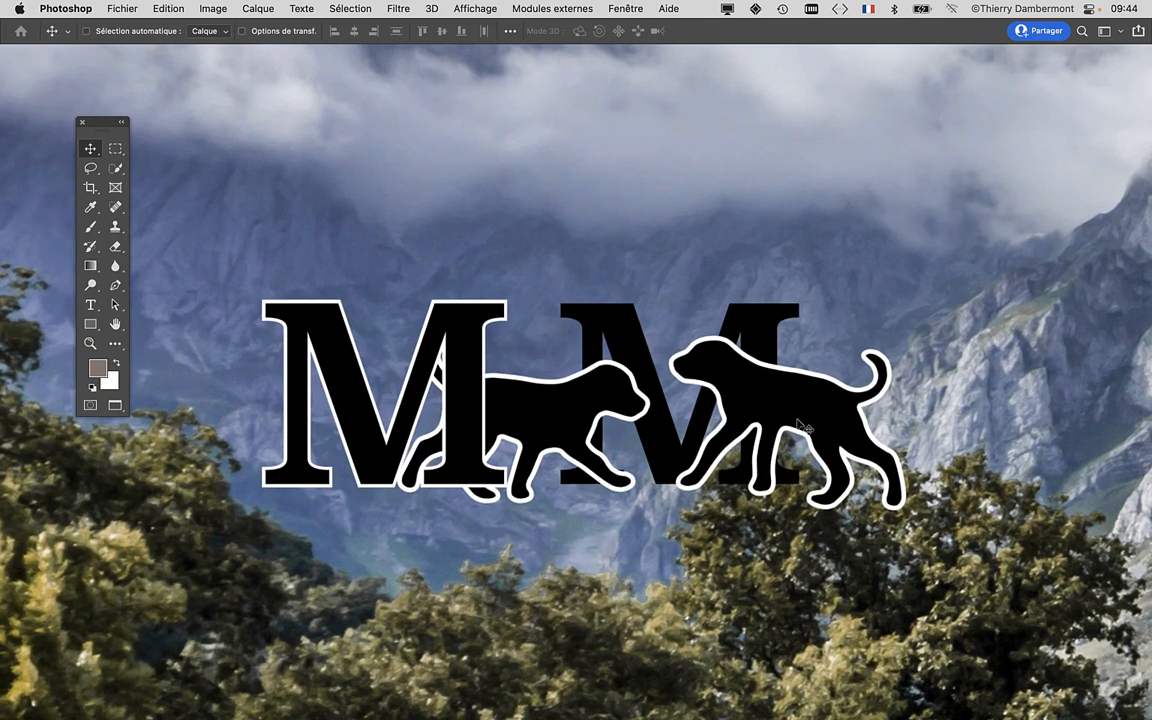
- Switch to Illustrator and make room around the logo by moving the layers list aside and widening the document window
key("super+Tab")
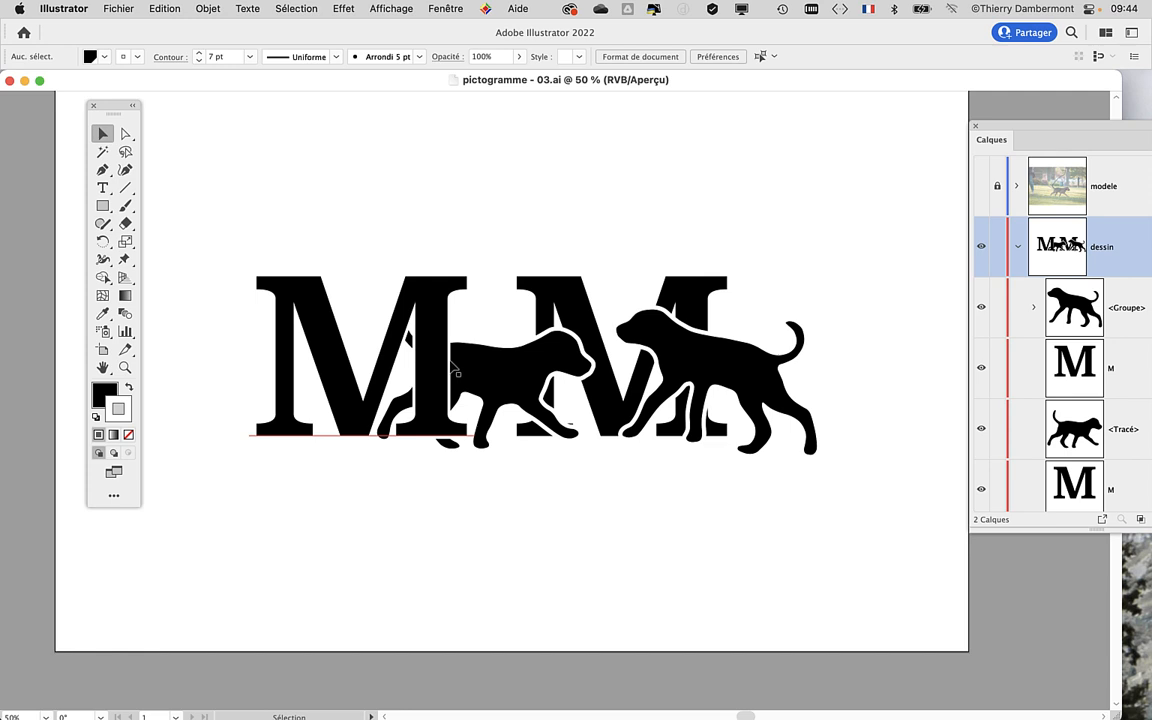
scroll(342, 345, "up", 2)
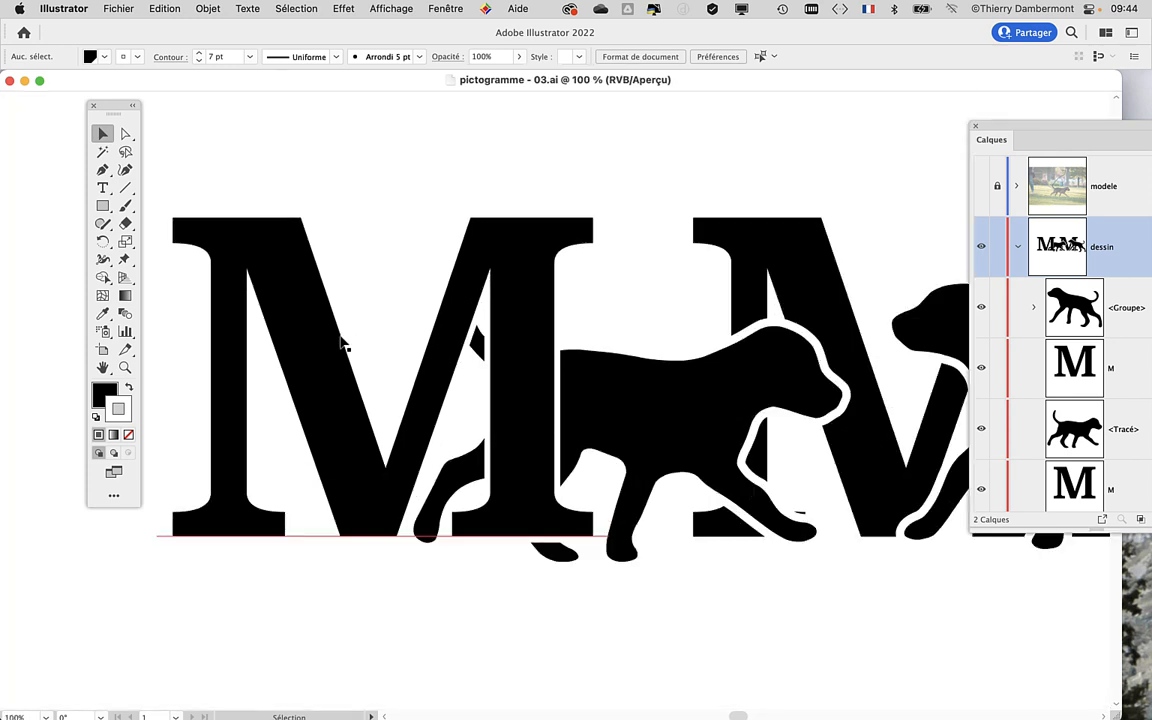
scroll(342, 345, "down", 2)
scroll(342, 342, "up", 1)
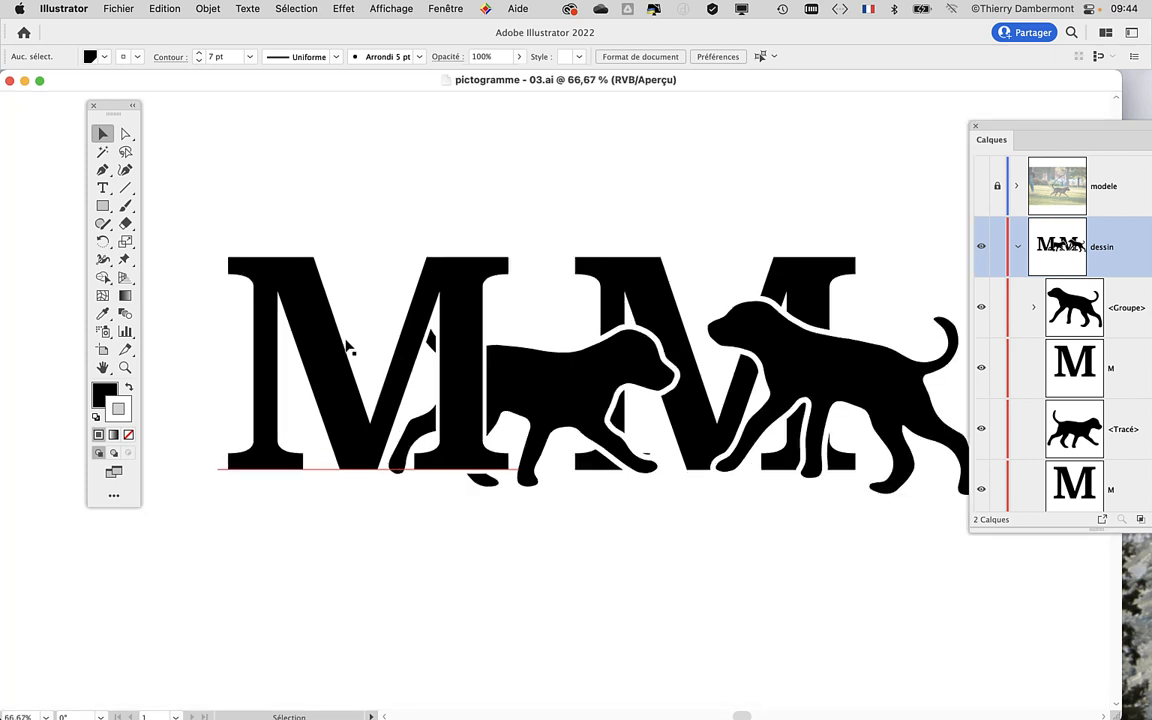
left_click_drag(1008, 127, 1079, 148)
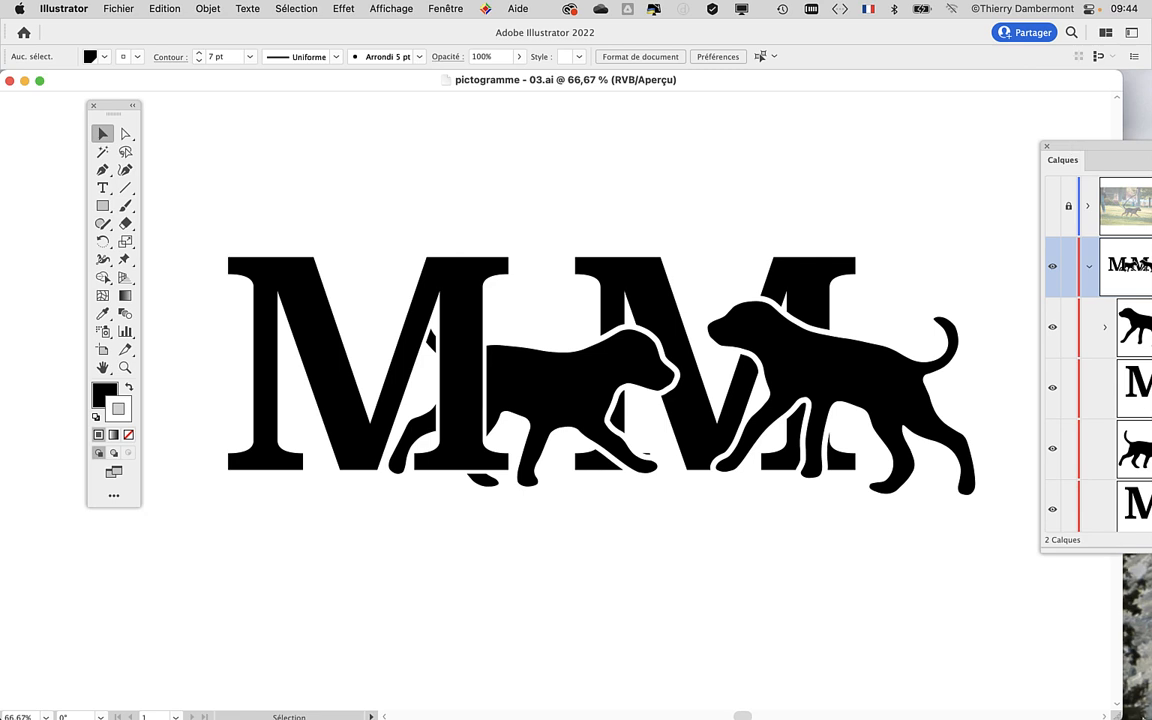
left_click_drag(1120, 717, 1151, 719)
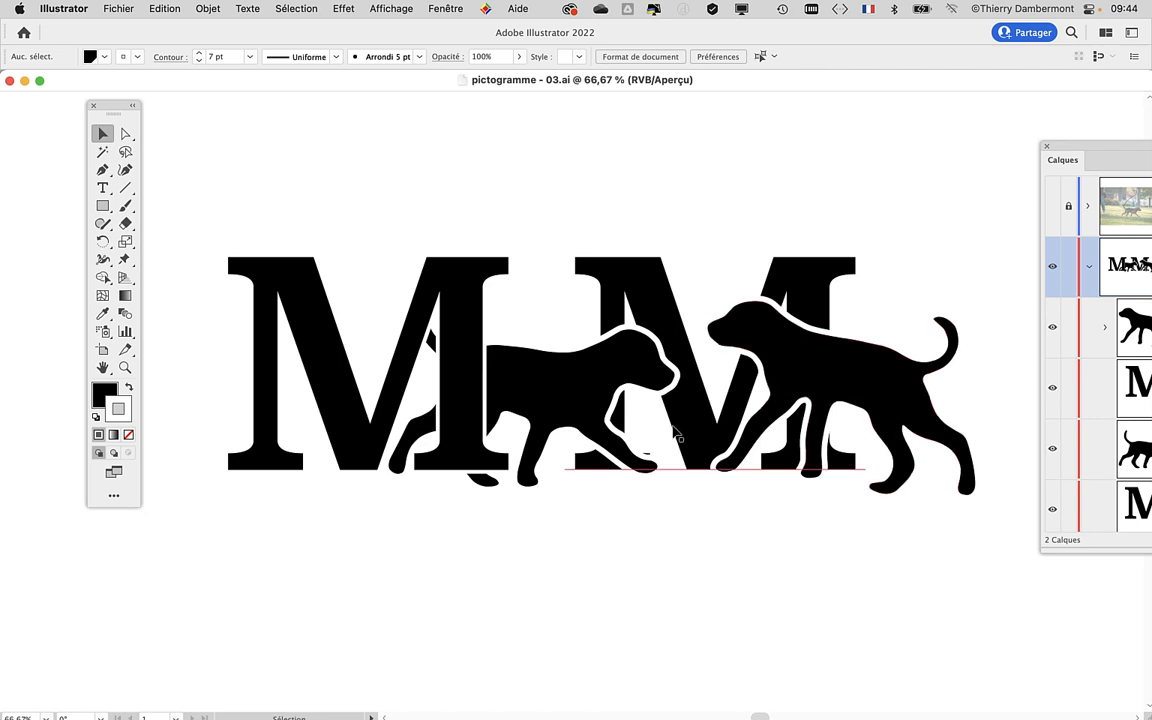
left_click_drag(128, 106, 129, 109)
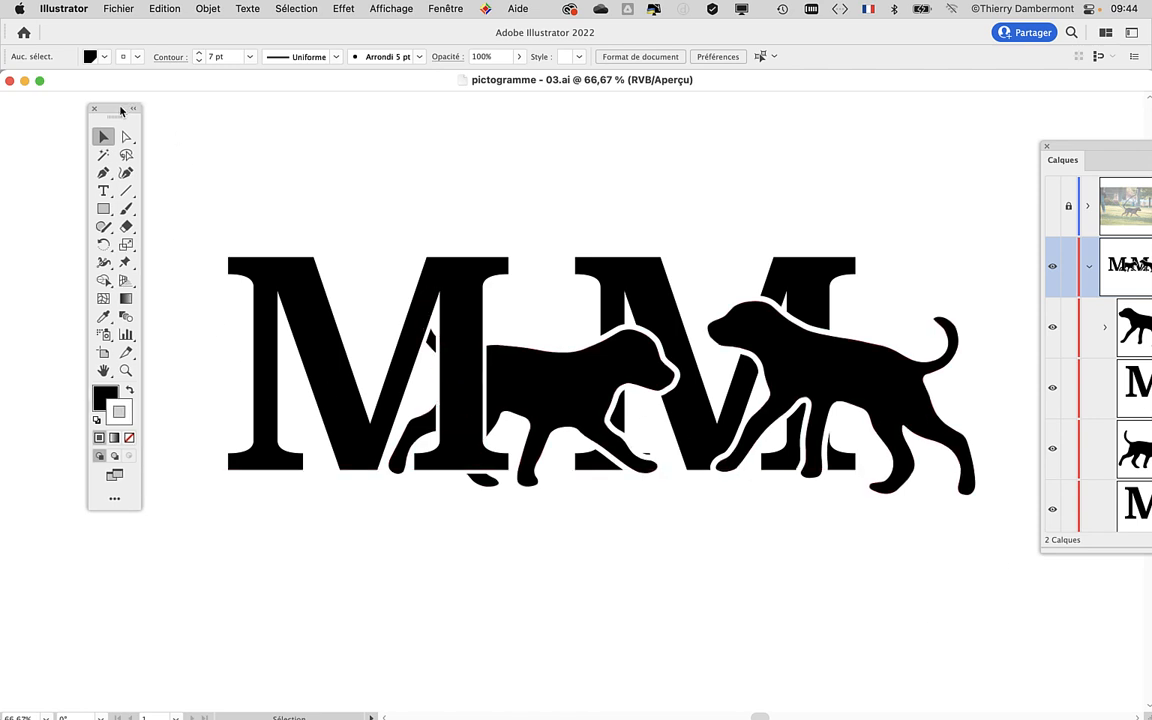
- Draw a tilted star about 27 mm wide above the first M with the Star tool (Outil Etoile)
left_click(104, 212)
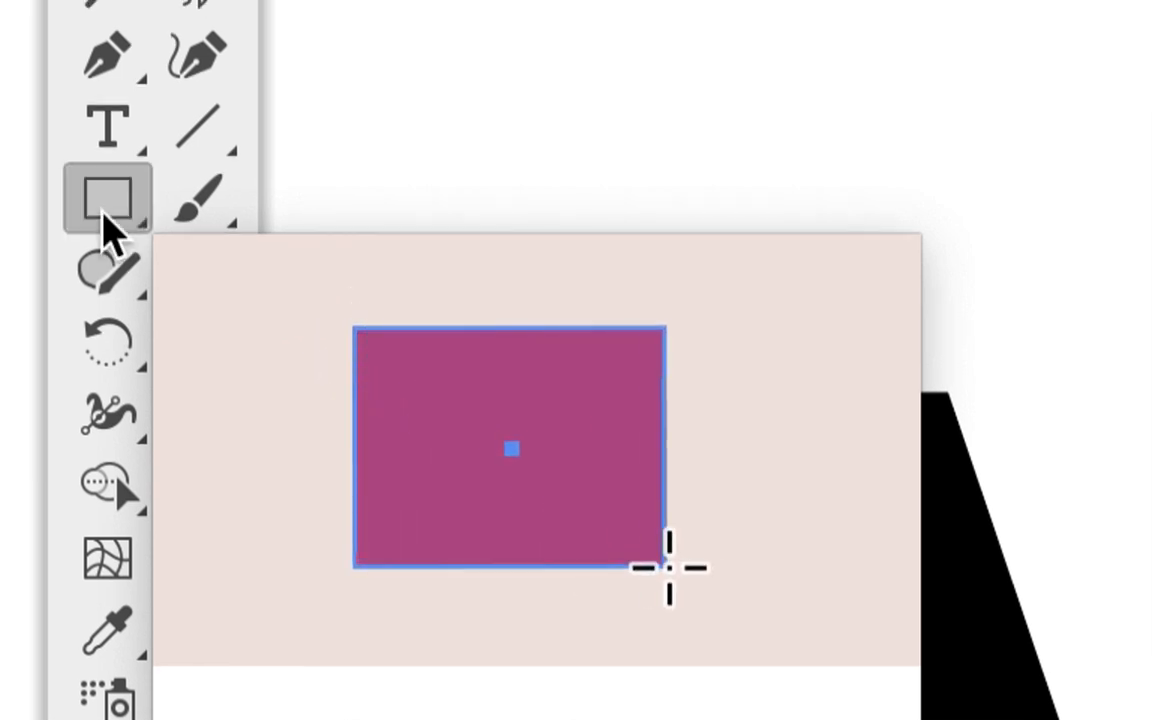
left_click(104, 212)
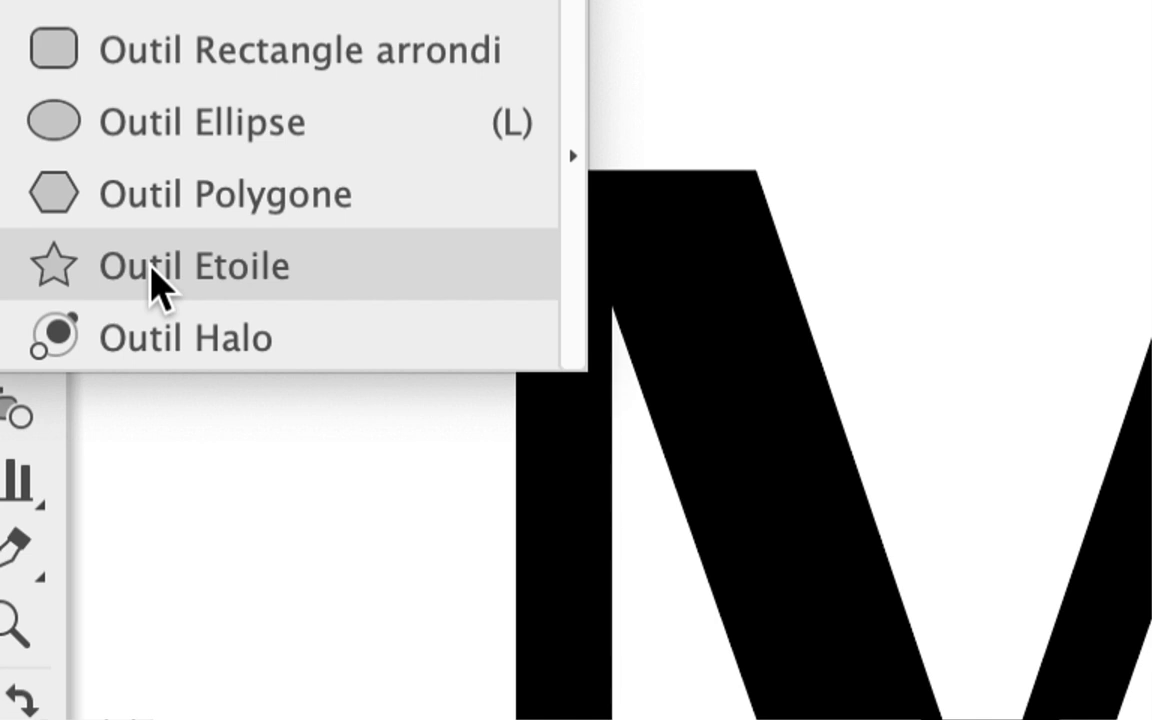
left_click(152, 268)
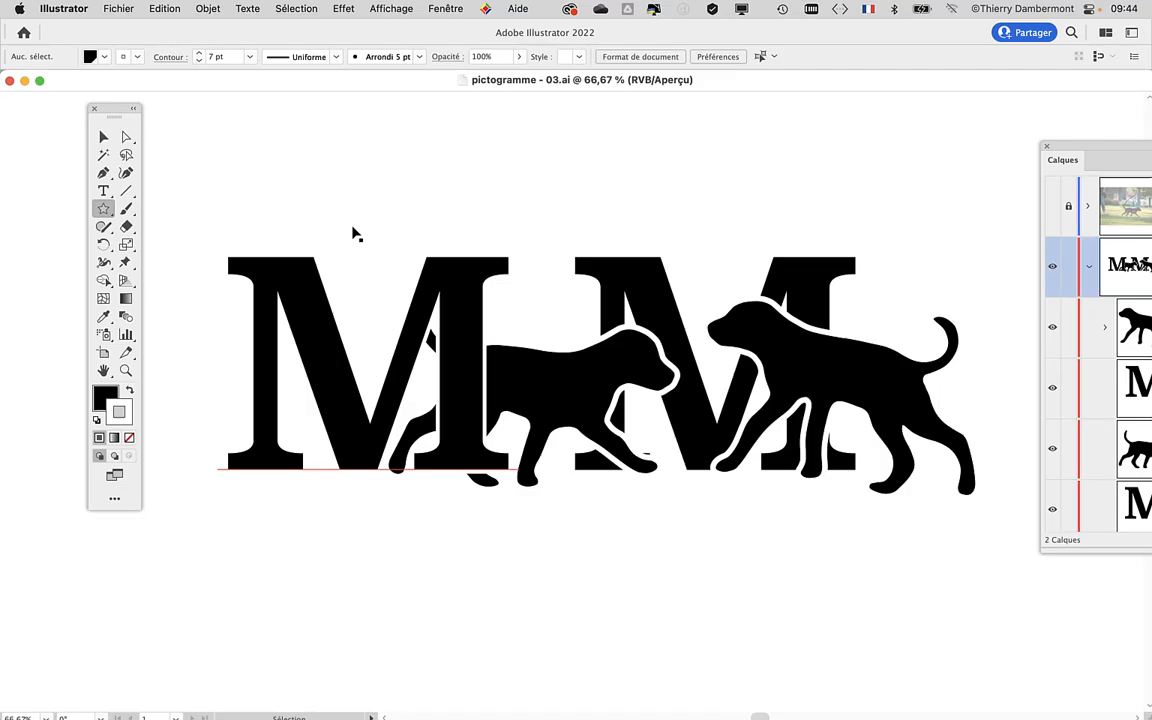
left_click_drag(378, 224, 445, 311)
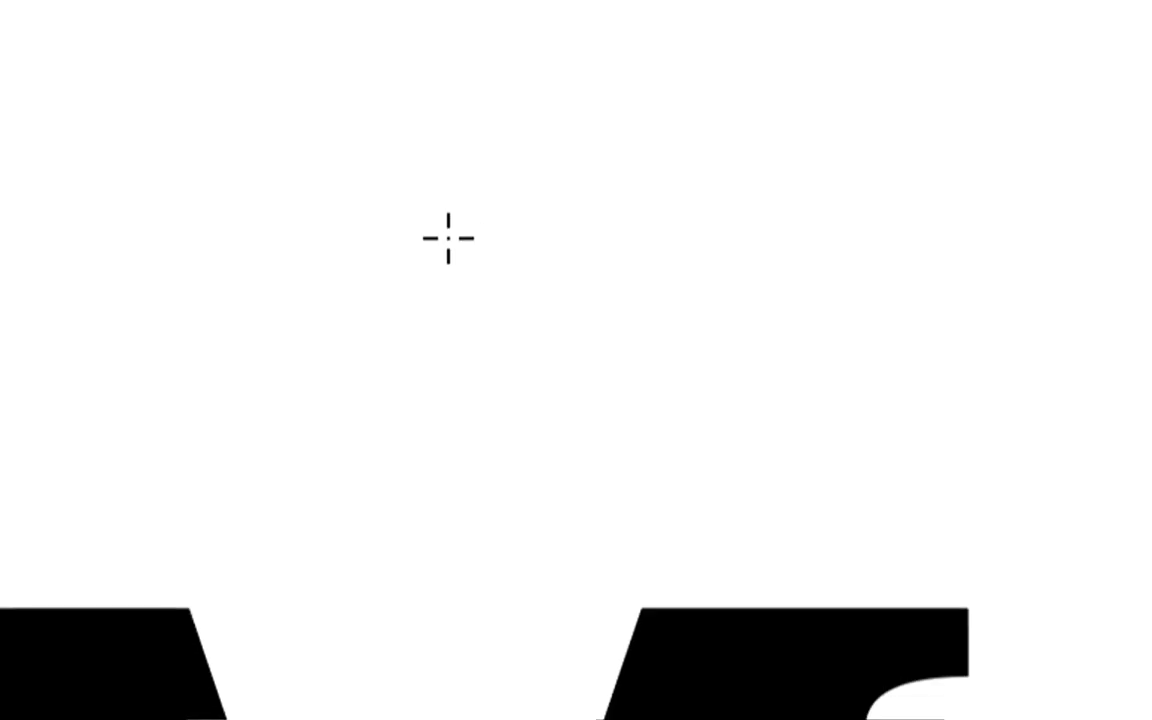
left_click_drag(424, 280, 531, 335)
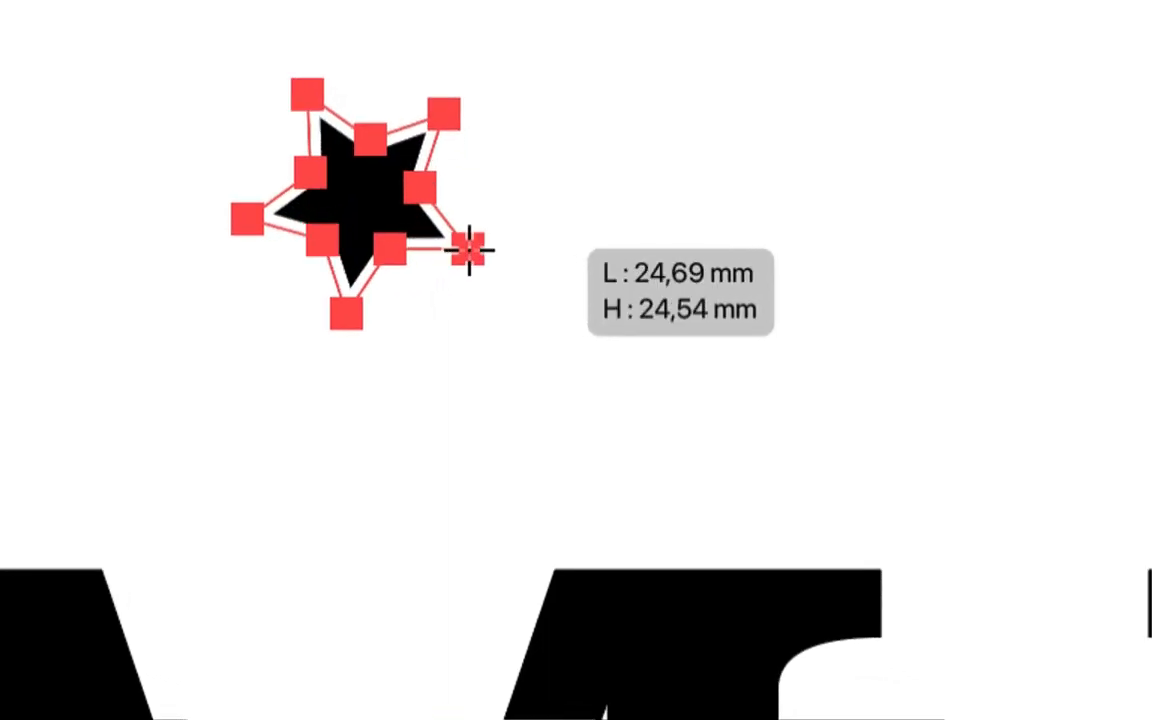
left_click_drag(469, 249, 477, 253)
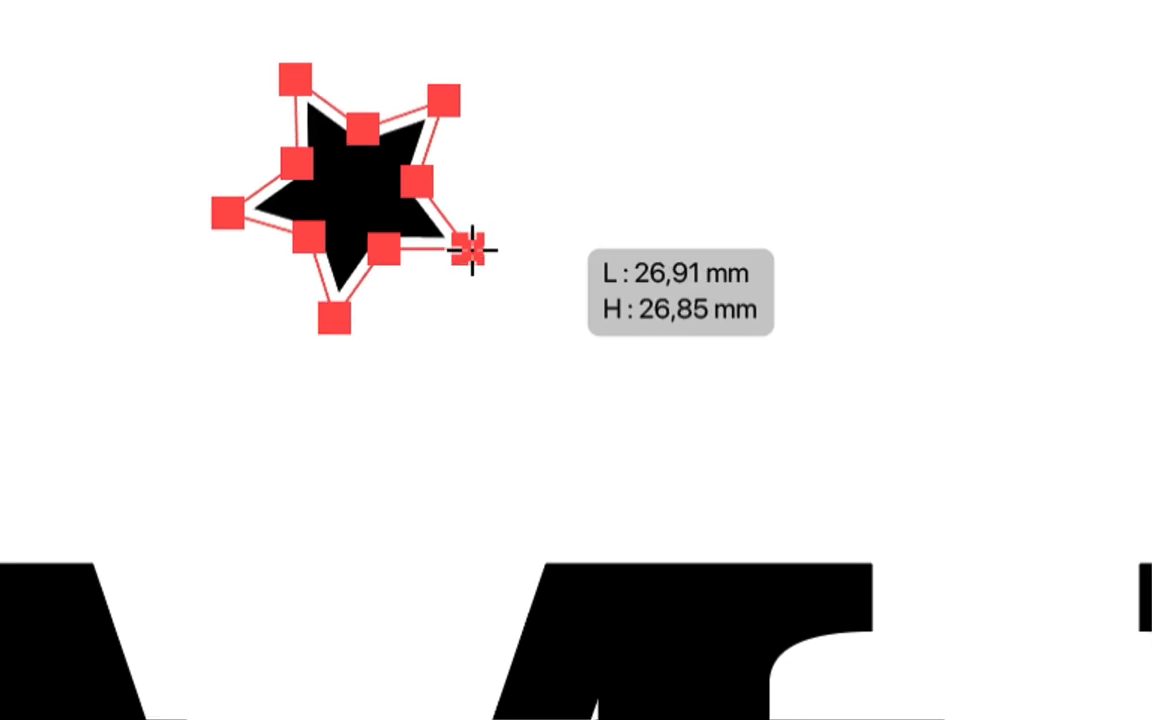
- Vary the number of points of the star being drawn and finish it with five points
key("Up")
key("Up")
key("Down")
key("Down")
key("Down")
key("Down")
key("Up")
key("Up")
key("Up")
key("Up")
key("Down")
key("Up")
key("Down")
key("Down")
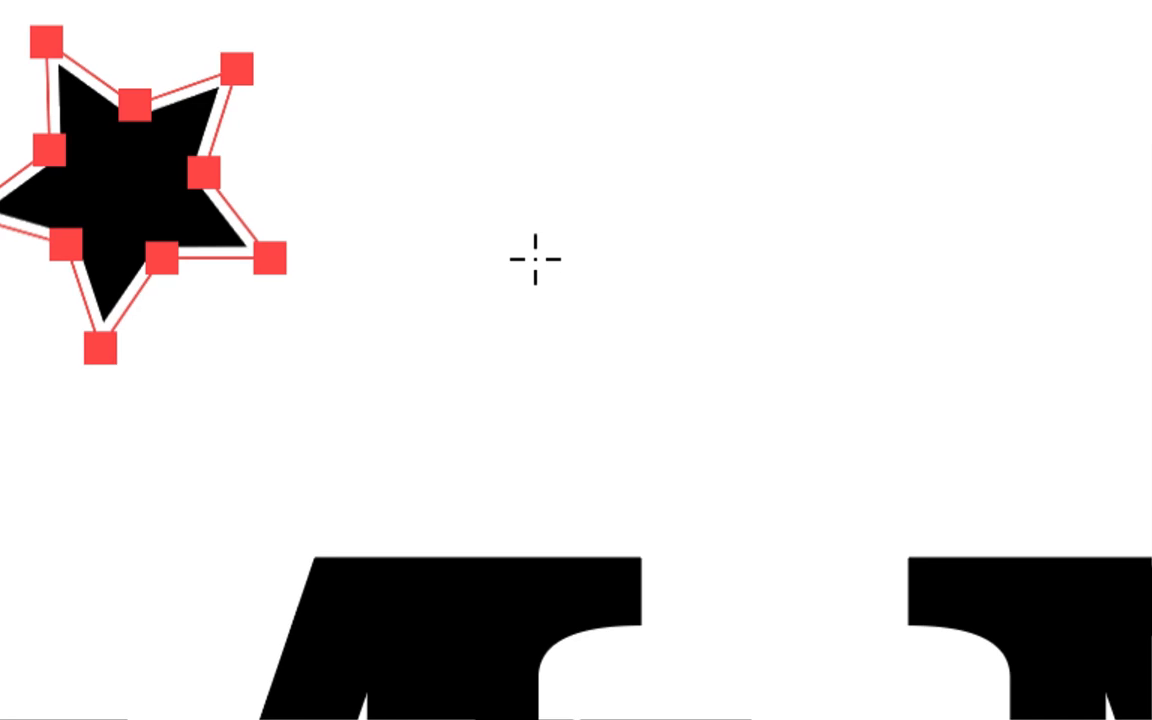
- Draw a larger star about 43 mm wide beside the first one, varying its number of points and settling on five
left_click_drag(535, 259, 568, 232)
key("Up")
key("Up")
key("Up")
key("Down")
key("Down")
key("Down")
key("Down")
key("Up")
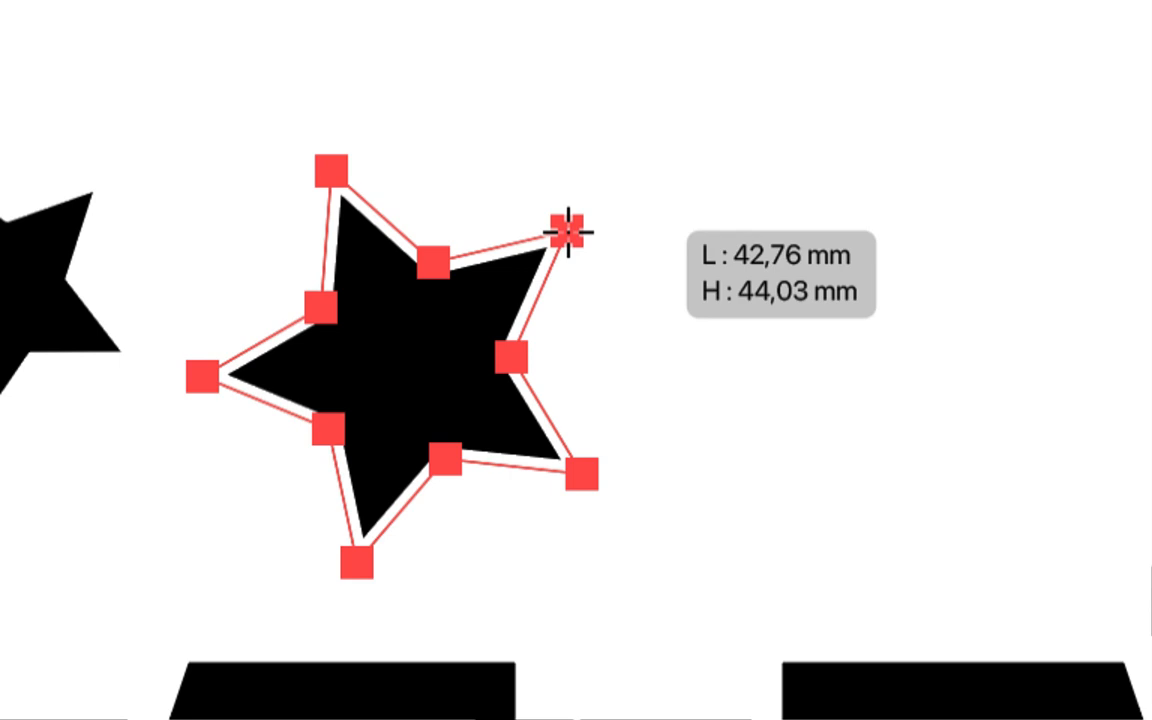
- Try the second star upright and with aligned arms while resizing it, and finish it tilted at about 52 mm wide
key("shift")
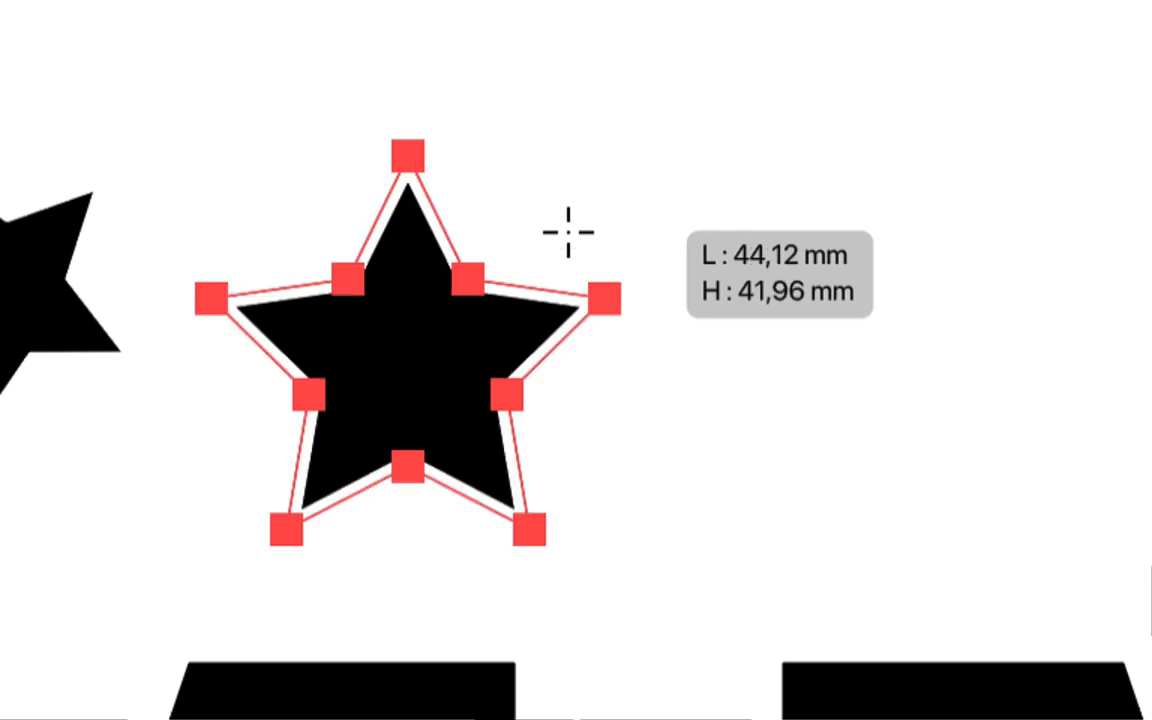
mouse_move(568, 232)
left_mouse_down()
mouse_move(550, 237)
mouse_move(571, 232)
left_mouse_up()
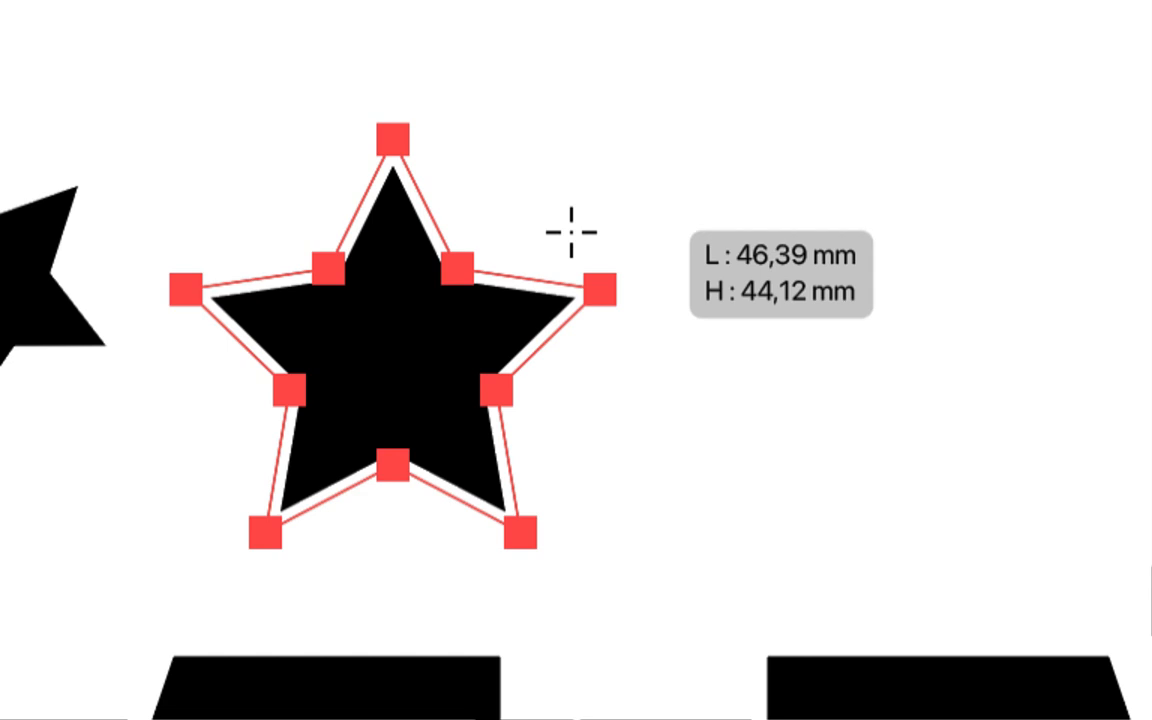
key("alt")
mouse_move(571, 232)
left_mouse_down()
mouse_move(553, 239)
mouse_move(580, 236)
left_mouse_up()
key("alt")
key("alt")
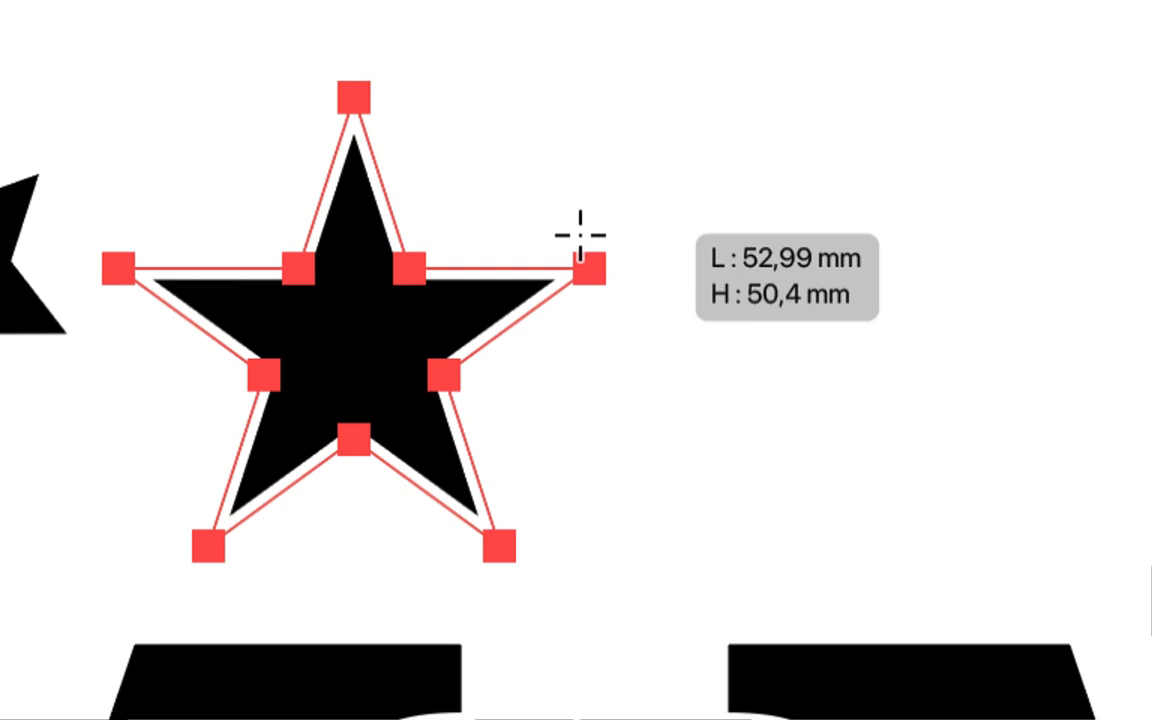
key("alt")
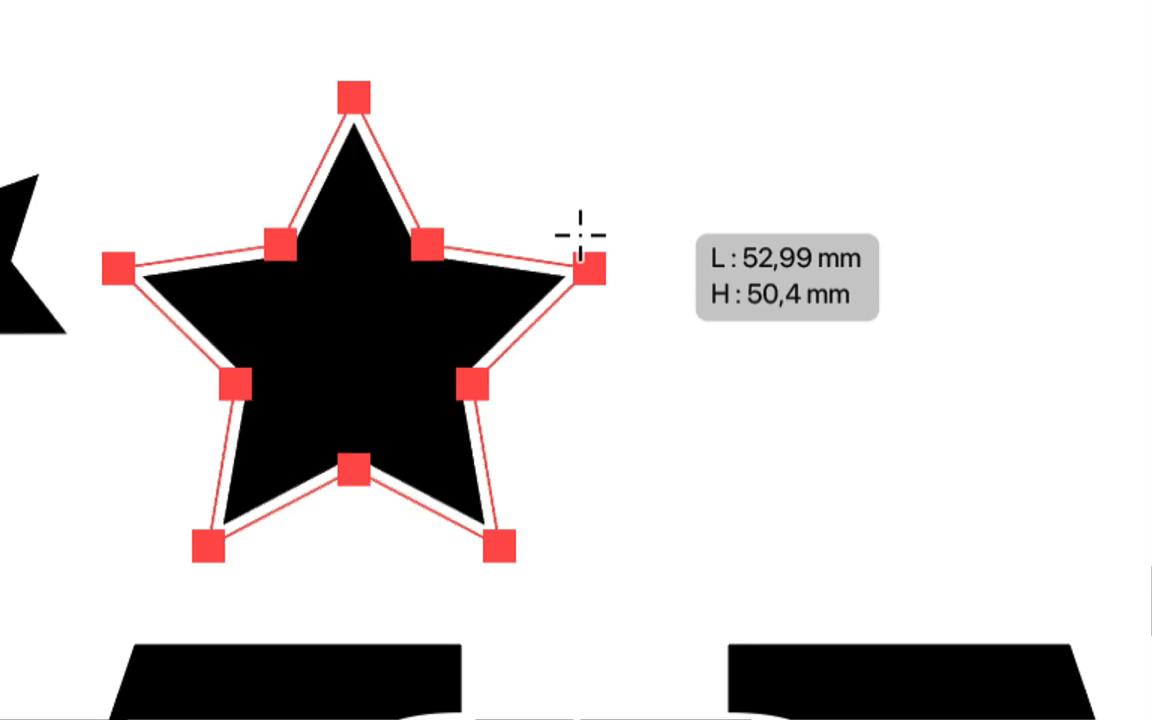
left_click_drag(580, 236, 580, 235)
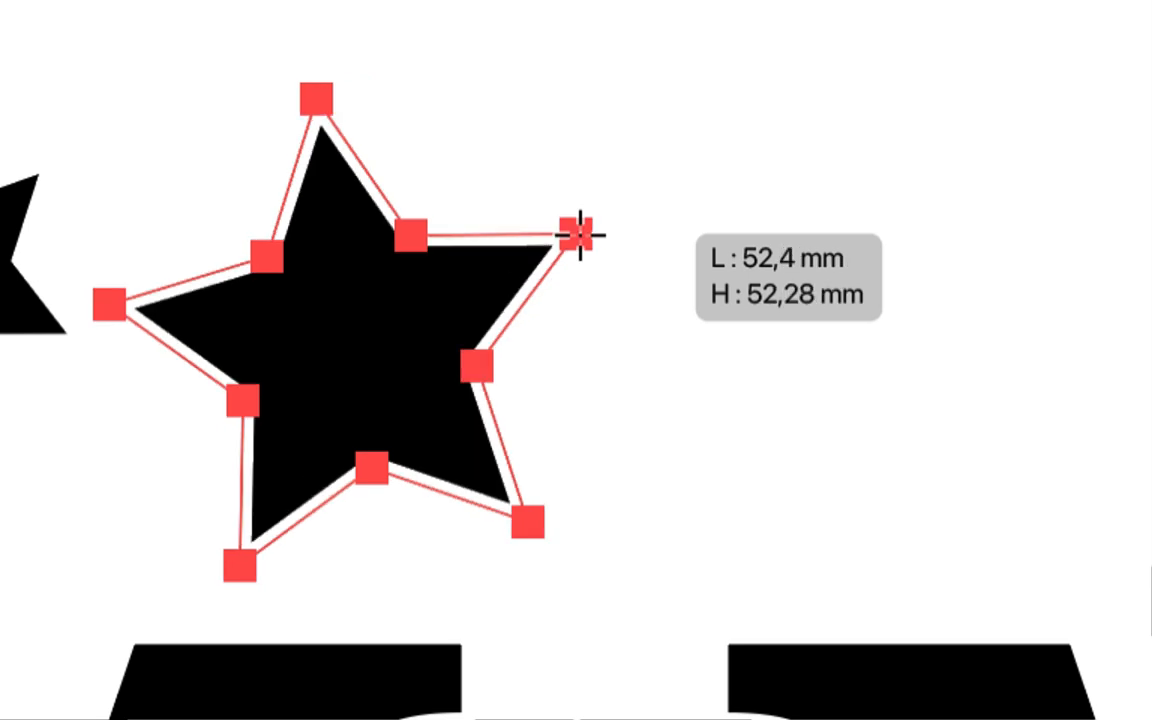
left_click_drag(580, 234, 577, 232)
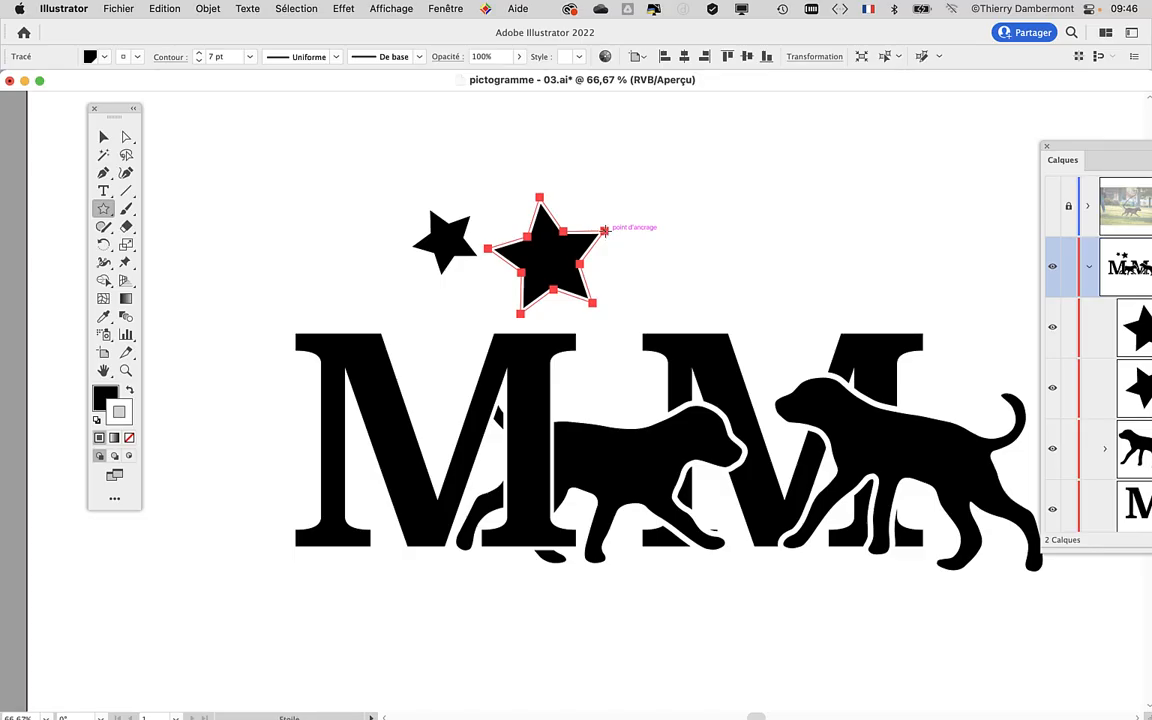
- Display the macOS keyboard viewer, examine the modifier and arrow keys, and close the viewer
left_click(870, 12)
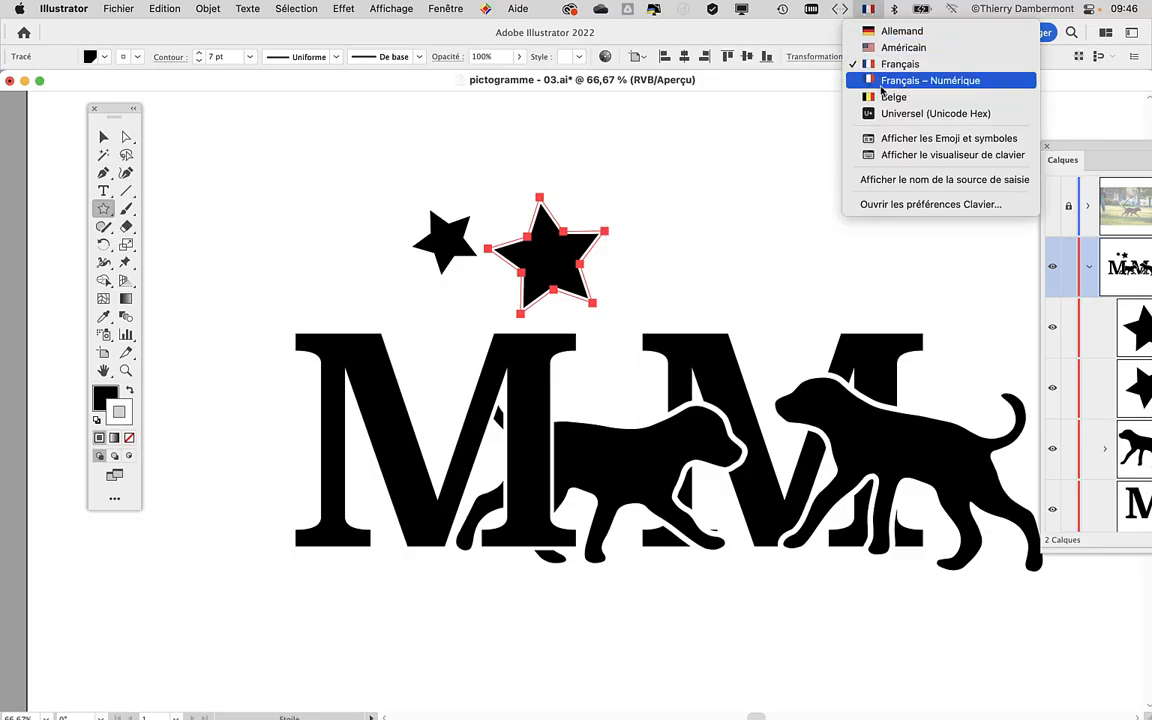
left_click(890, 164)
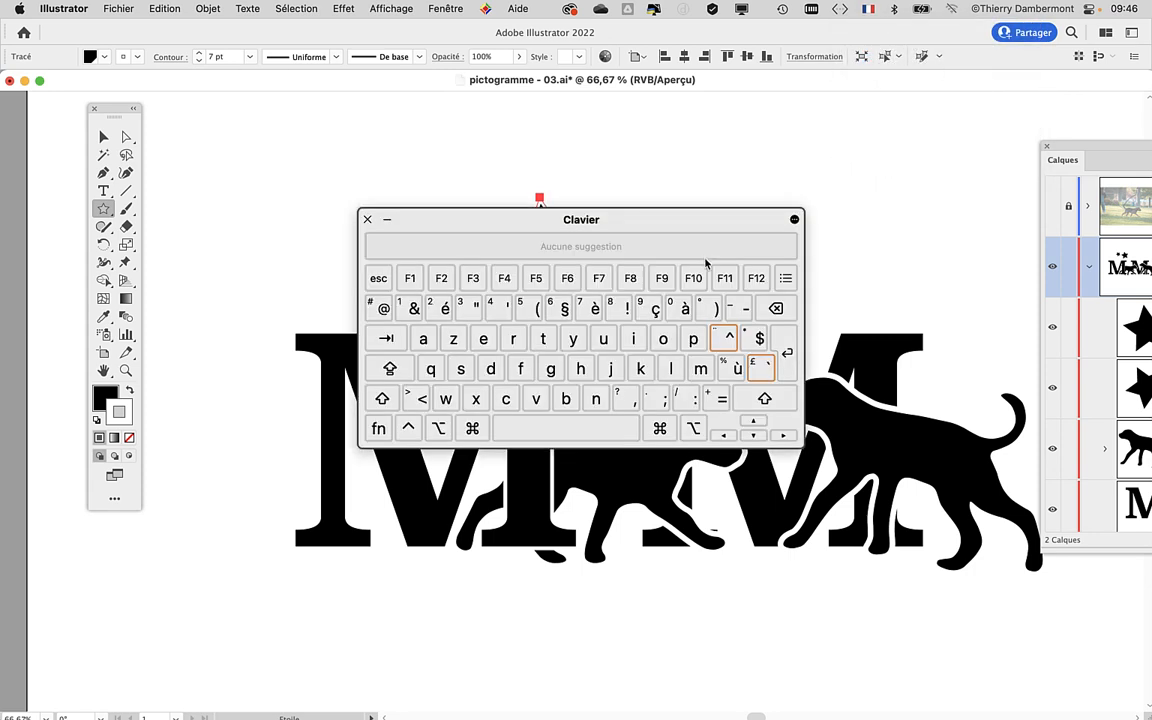
left_click(784, 404)
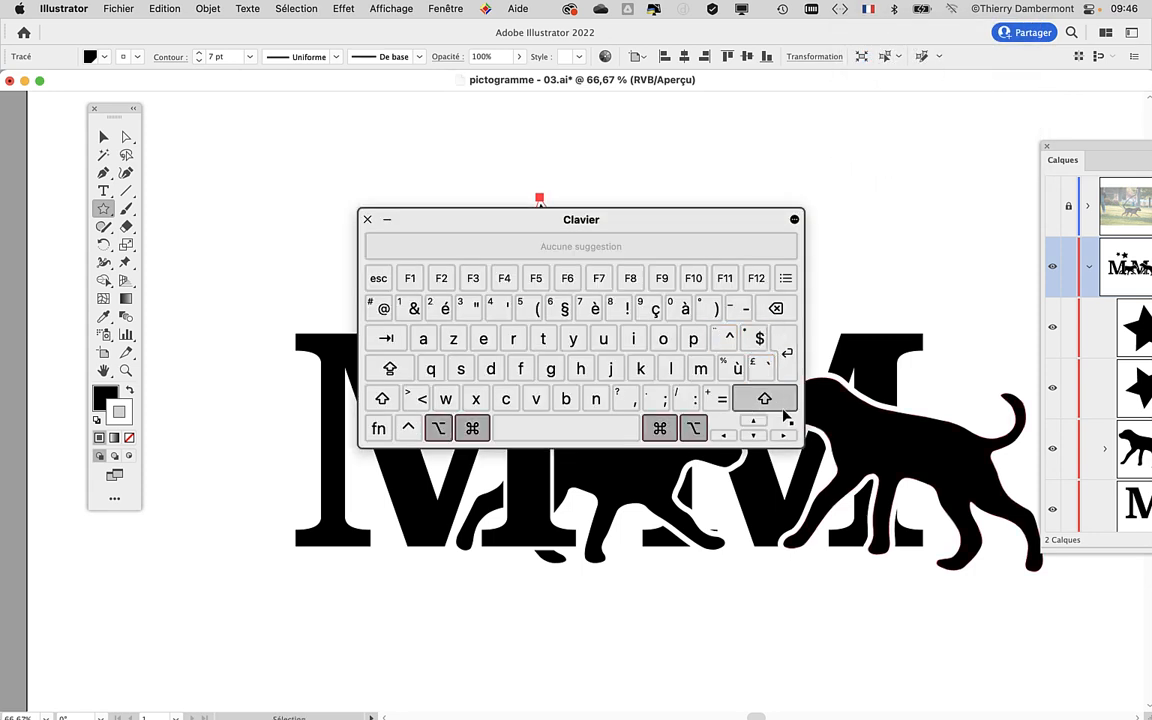
key("alt+super+8")
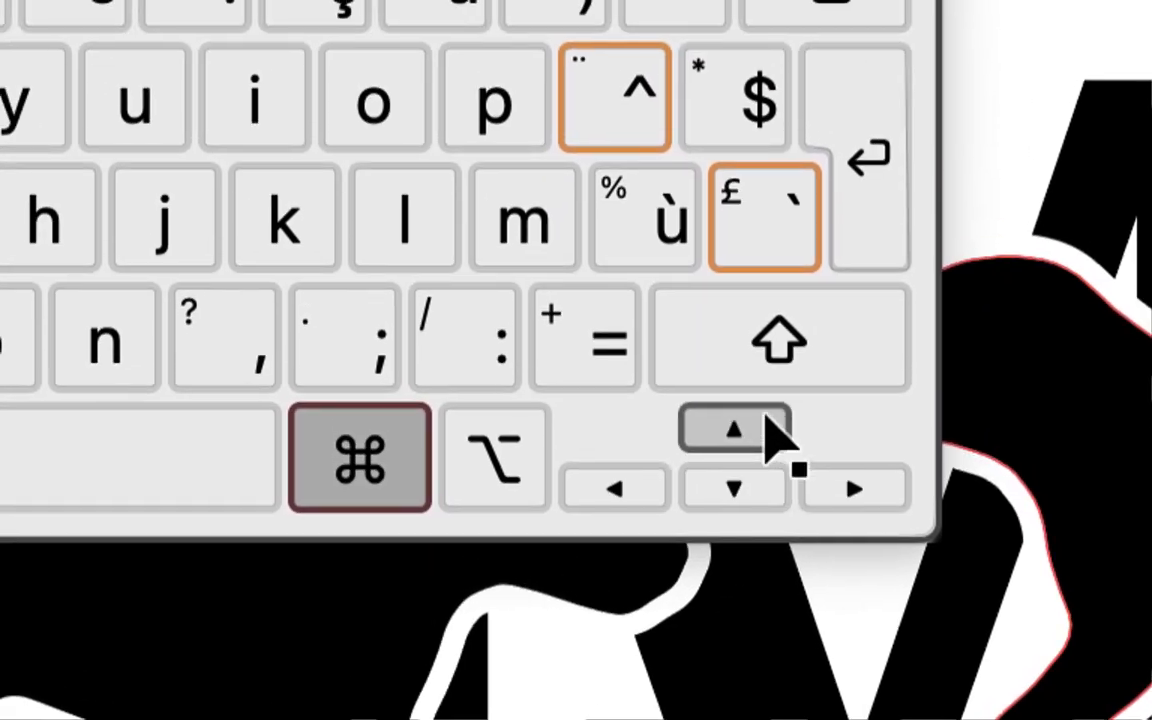
key("alt+super+8")
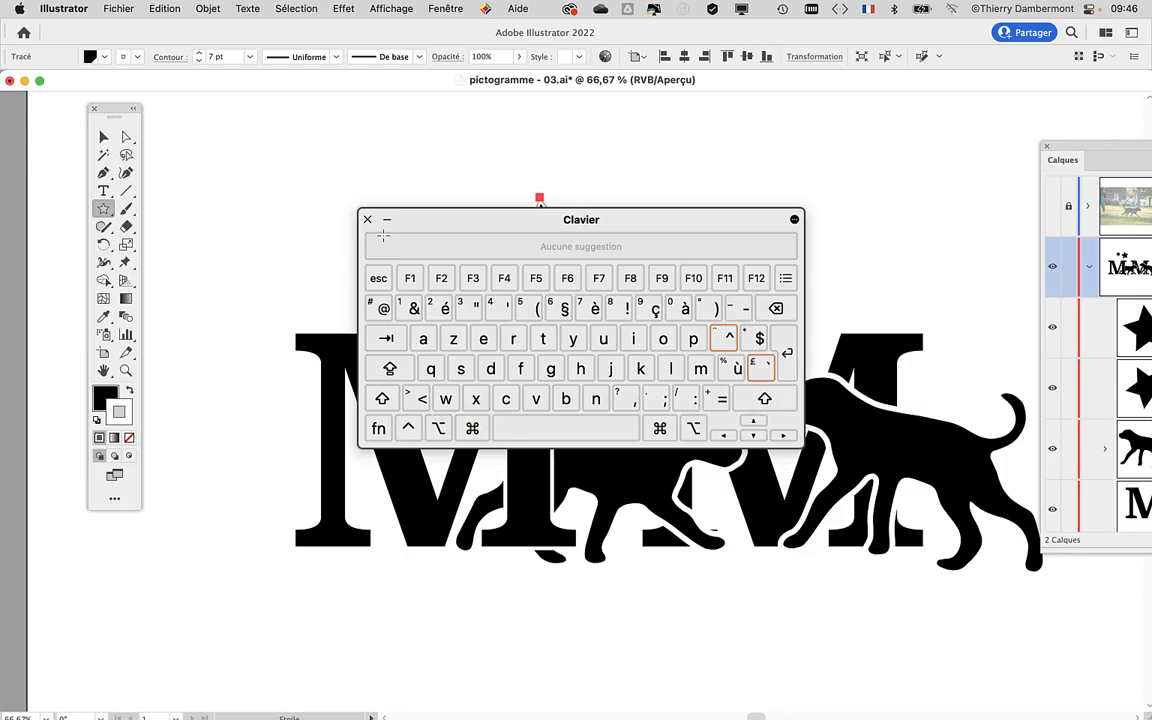
left_click(367, 219)
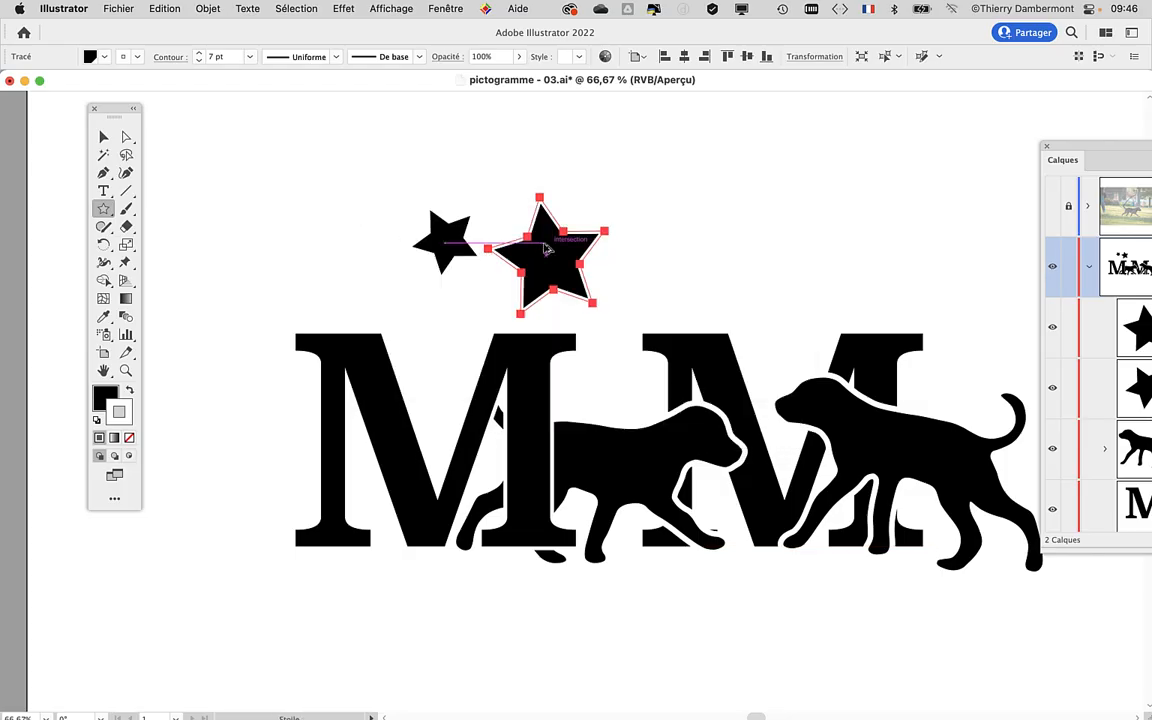
key("alt+super+8")
key("alt+super+8")
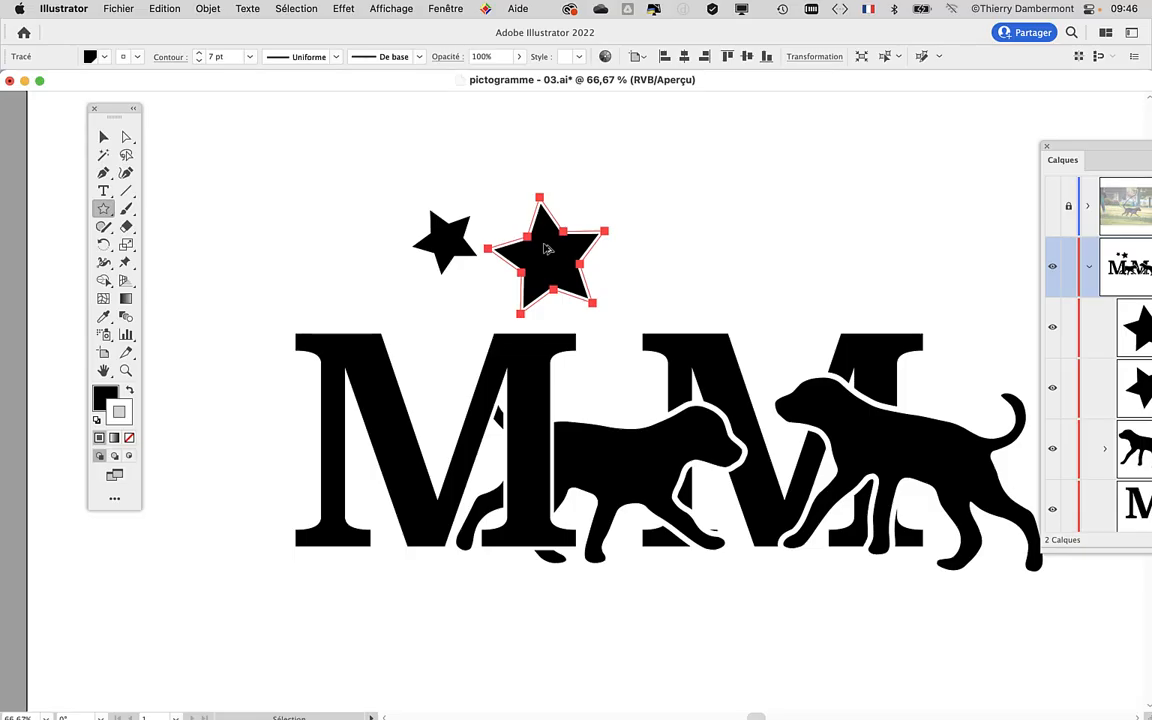